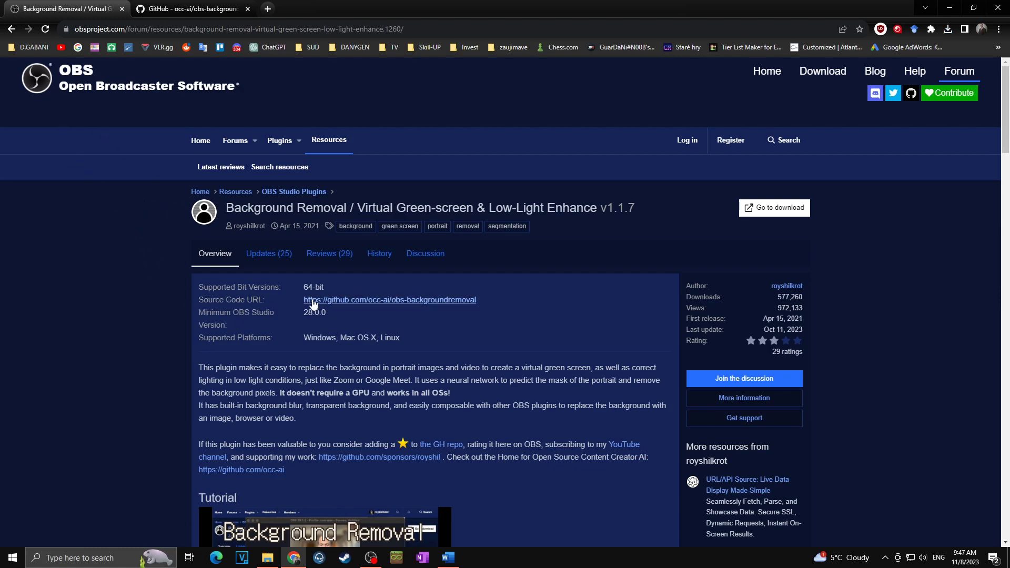
Step: Download the obs-backgroundremoval 1.1.7 Windows x64 installer from the plugin's official download site
left_click(351, 304)
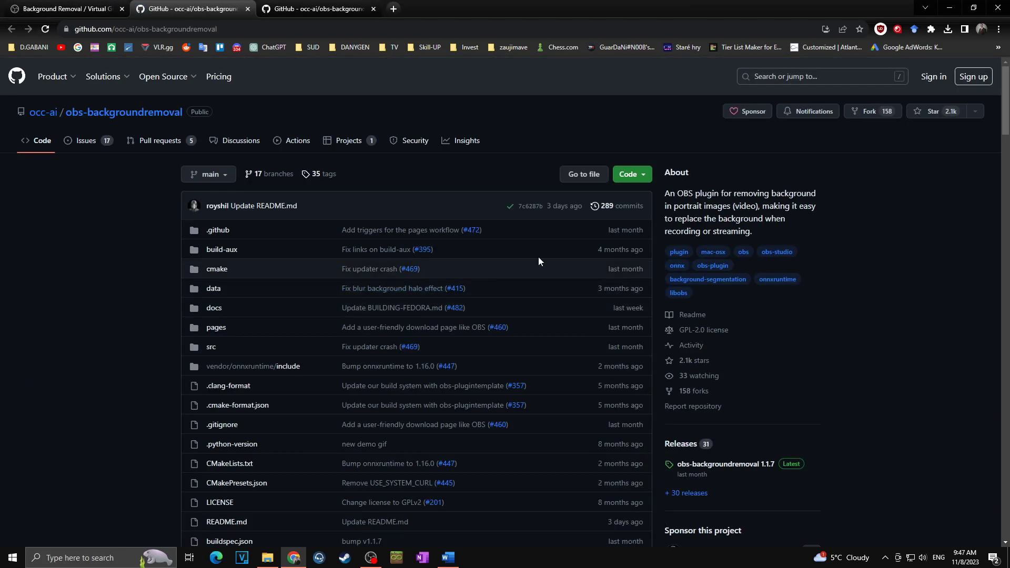
scroll(924, 173, "down", 13)
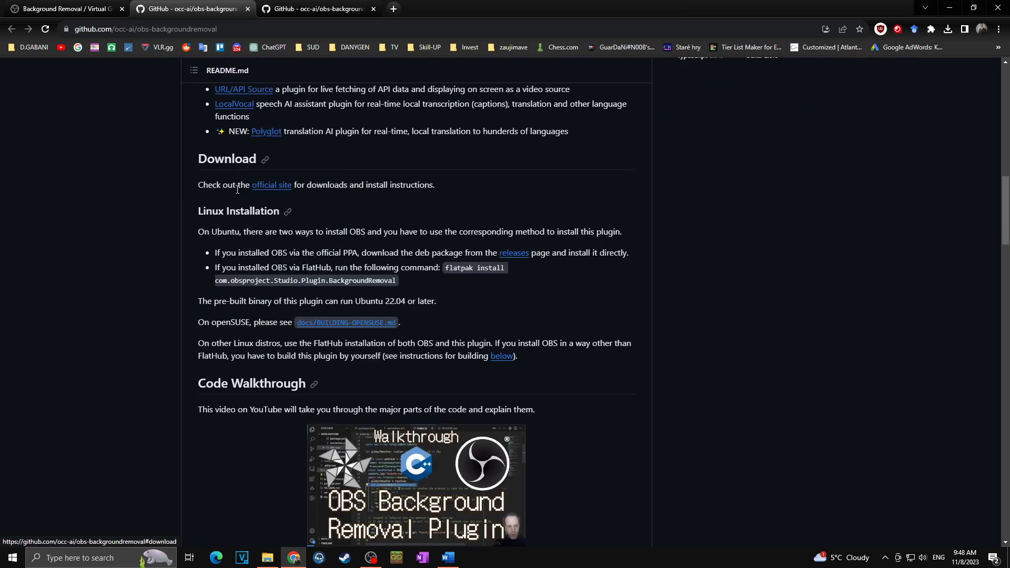
left_click(272, 186)
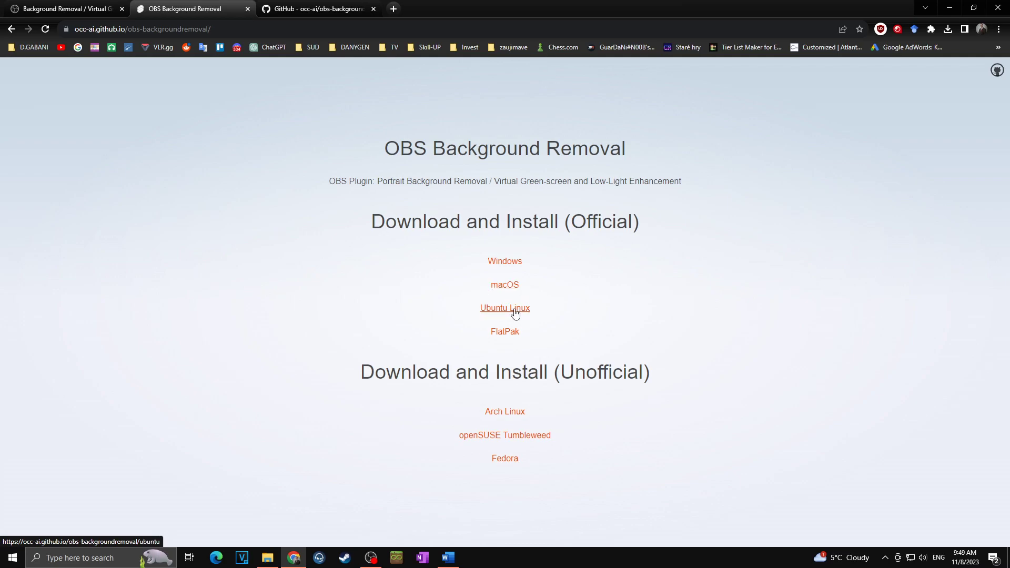
left_click(512, 269)
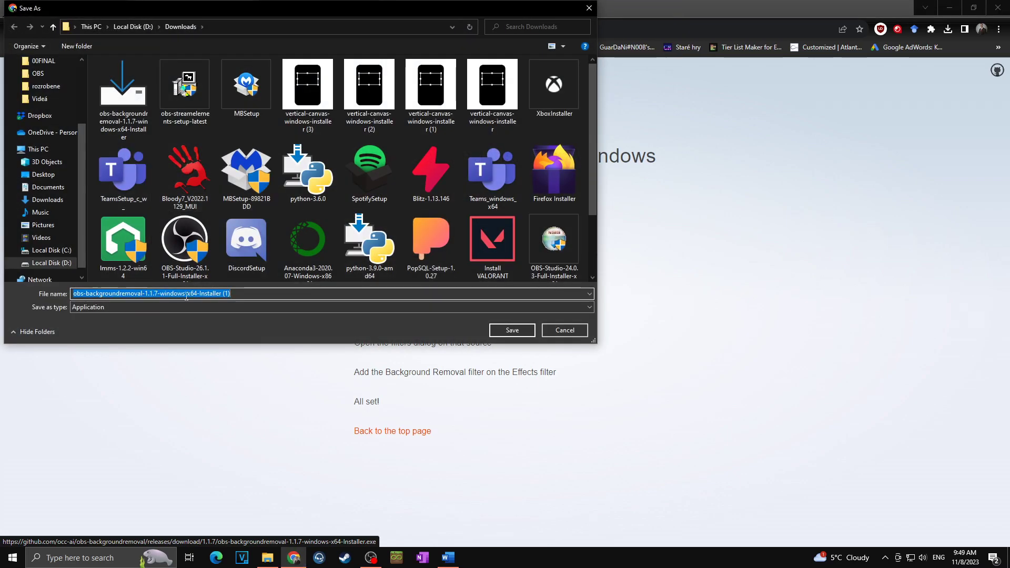
left_click(509, 330)
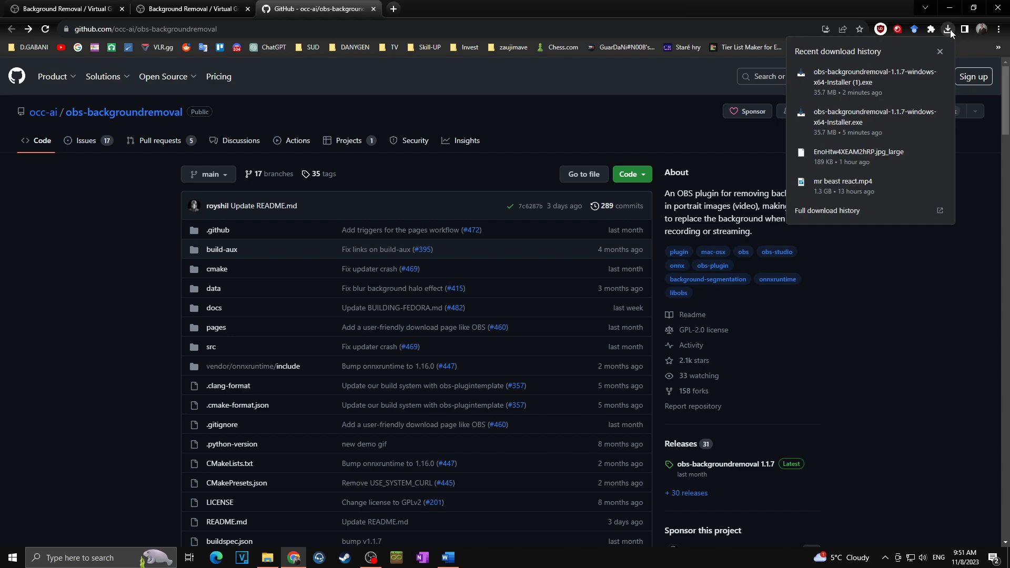
Step: Install plugin 1.1.7 into D:\OBS STUDIO\obs-studio, keeping the default folders
left_click(885, 78)
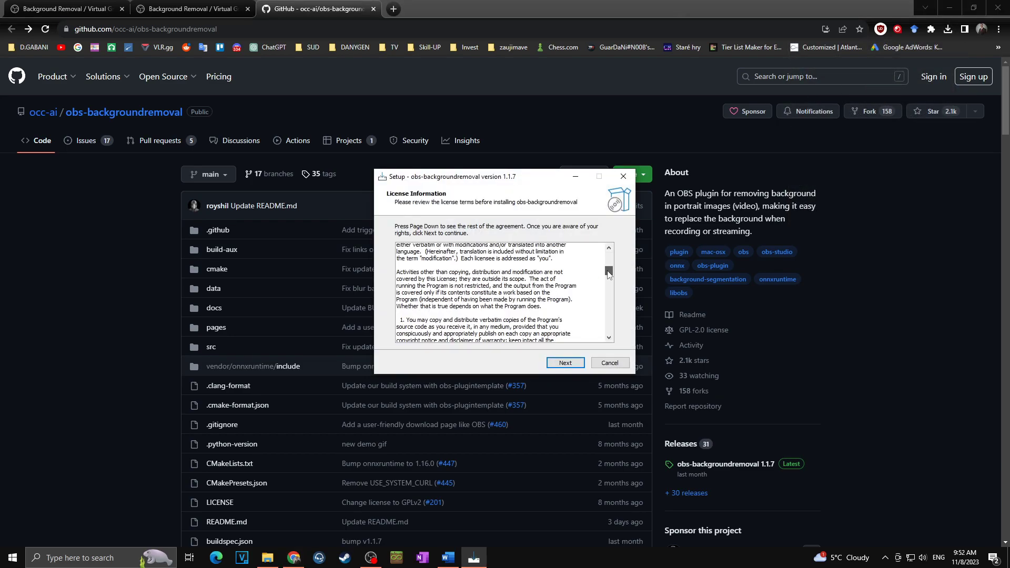
left_click_drag(609, 272, 609, 329)
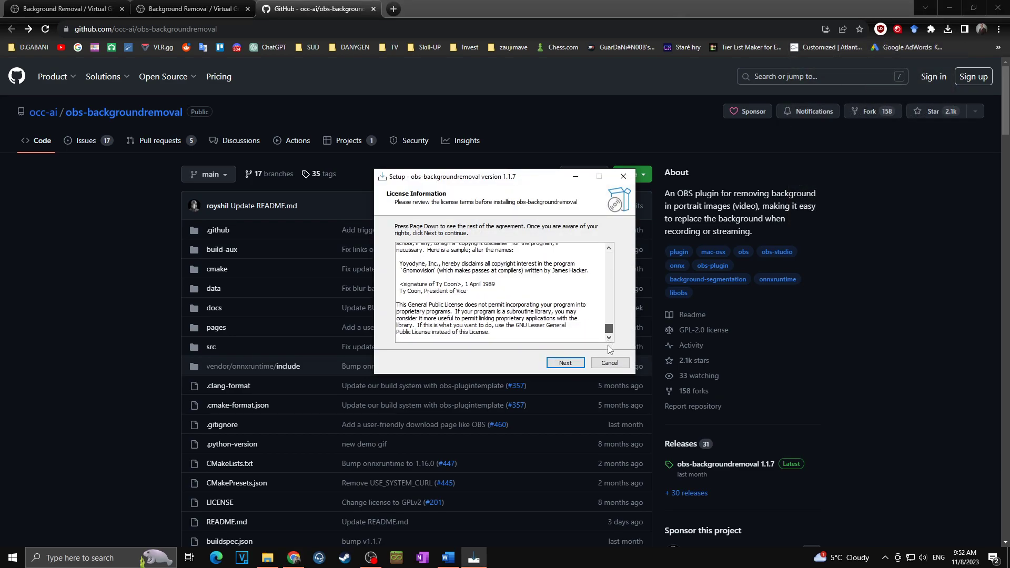
left_click(562, 364)
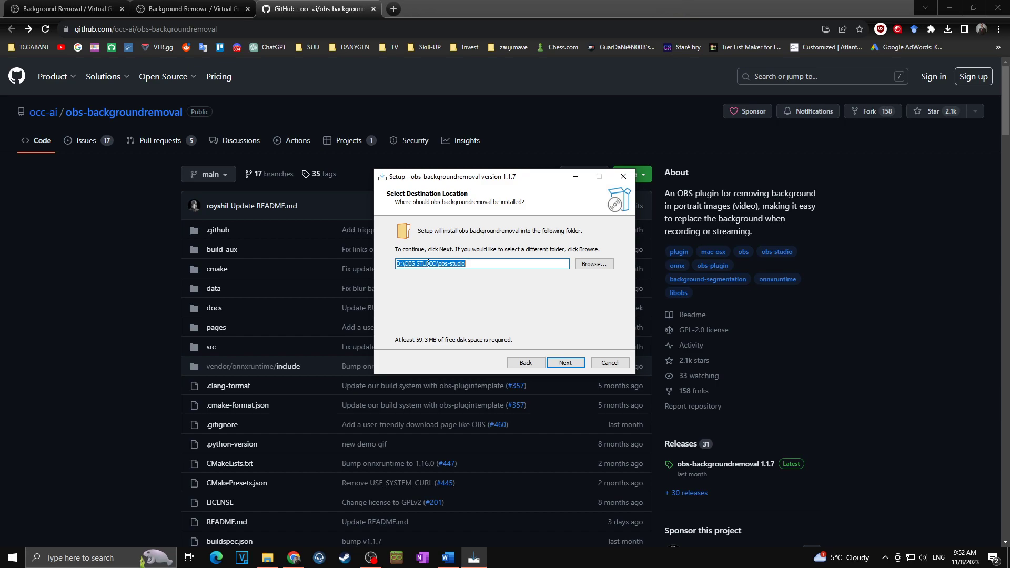
left_click(563, 364)
left_click(571, 367)
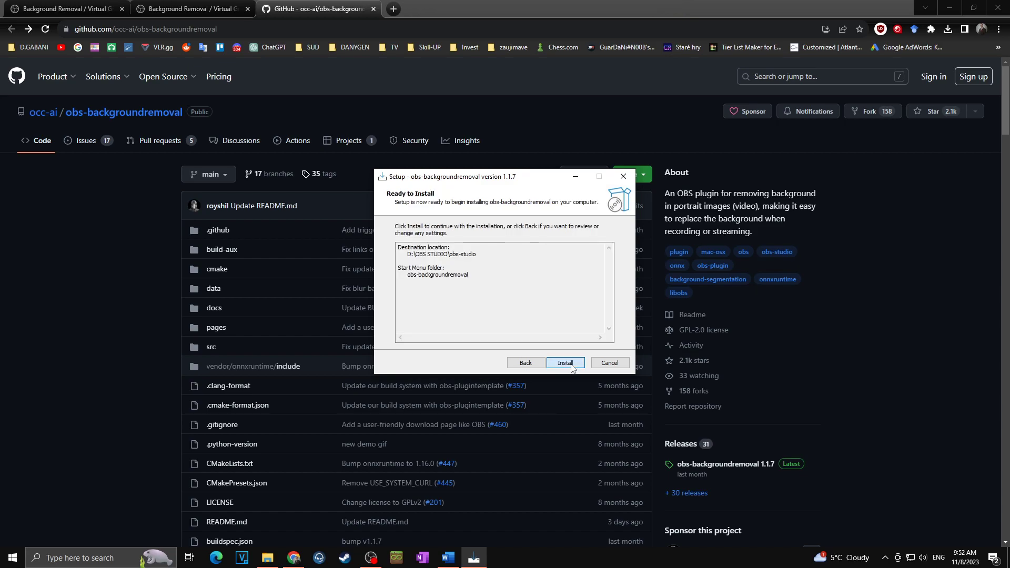
left_click(571, 366)
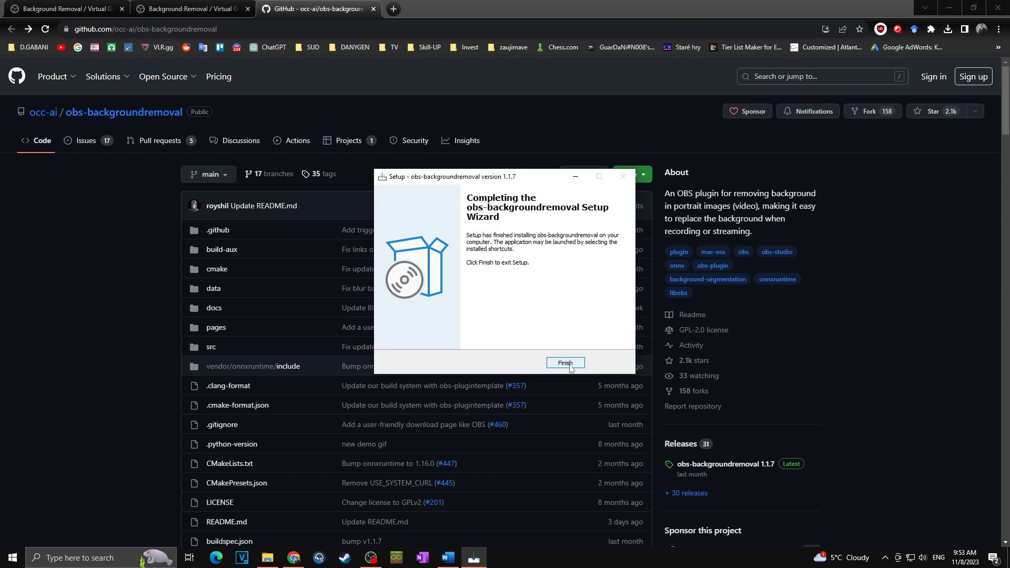
left_click(573, 365)
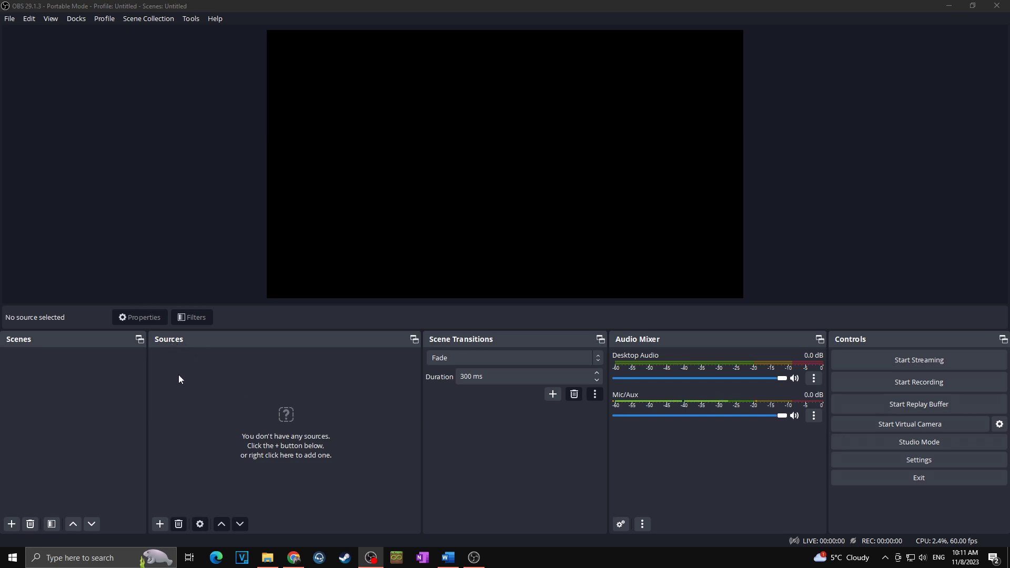
Step: Add the existing Video Capture Device webcam as a source in the scene
left_click(159, 528)
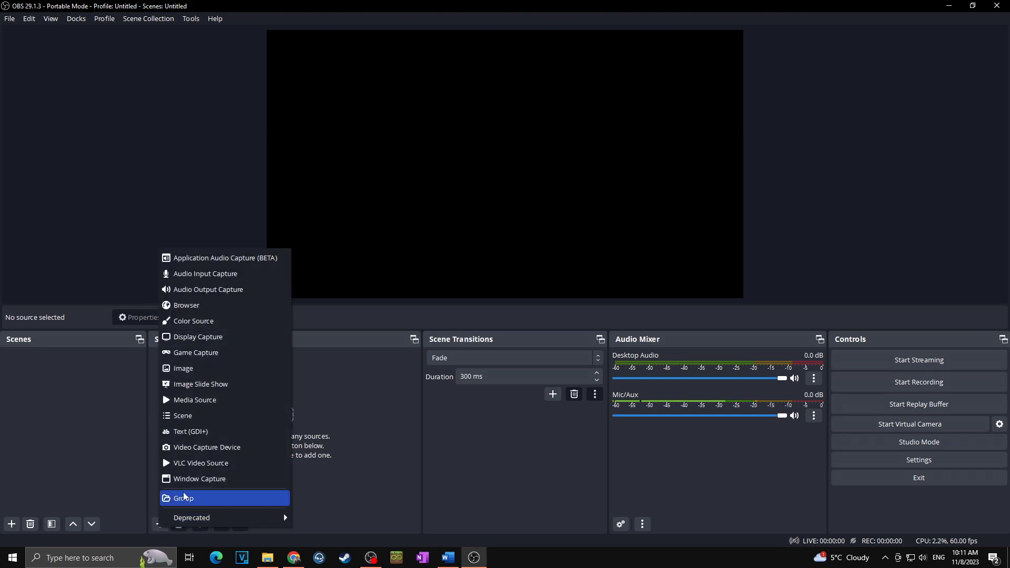
left_click(250, 451)
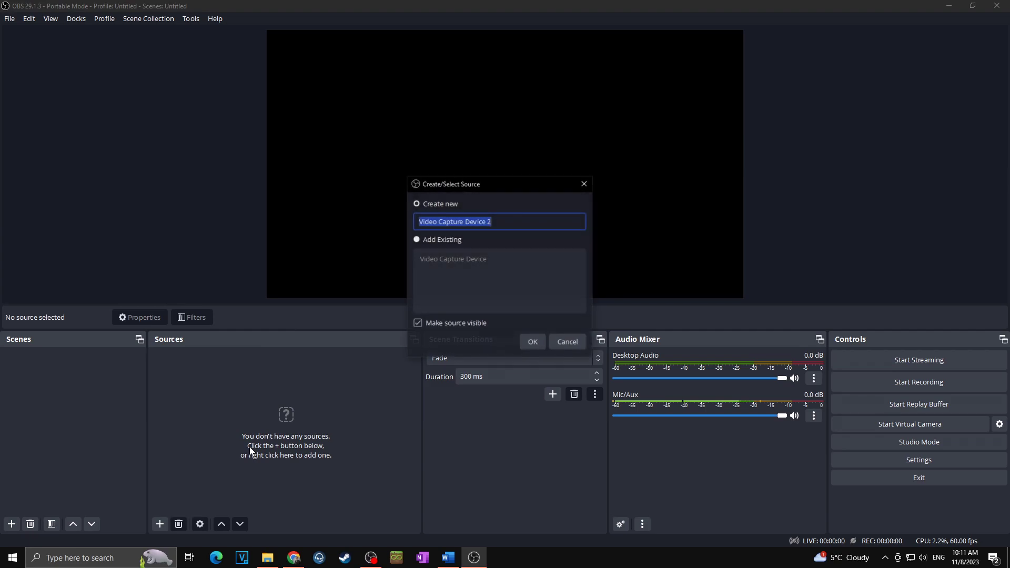
left_click(417, 240)
left_click(446, 259)
left_click(532, 342)
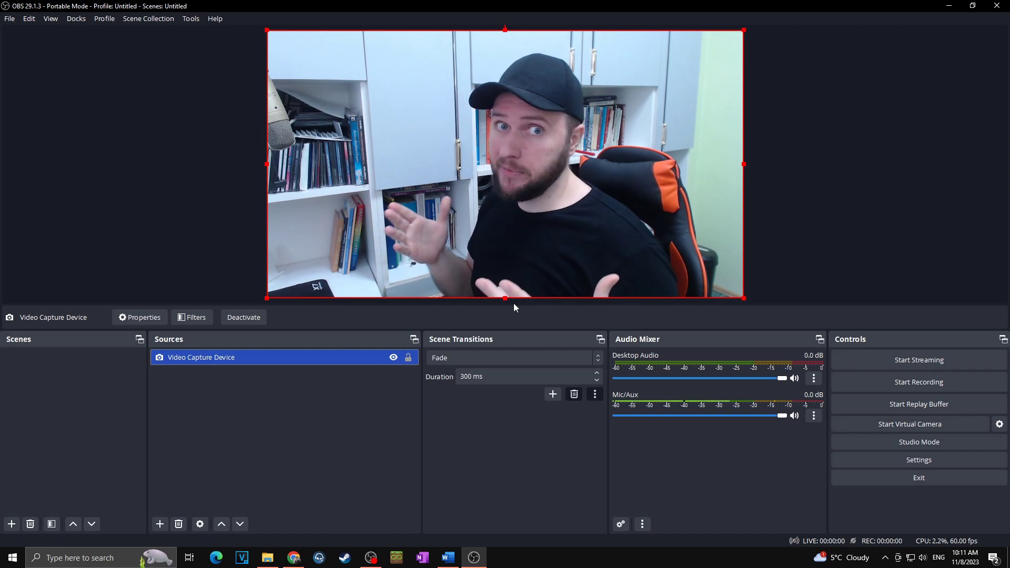
right_click(265, 363)
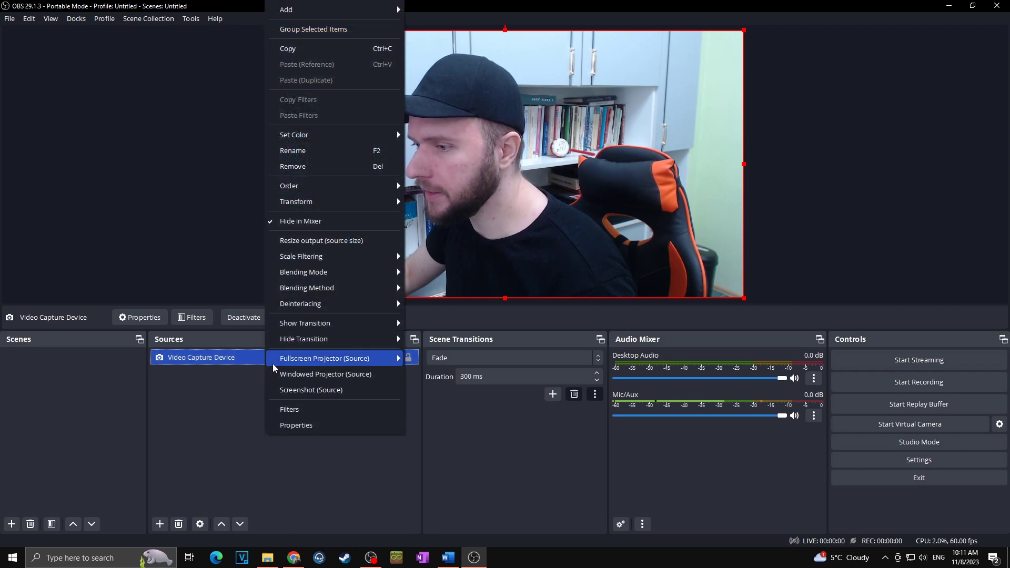
Step: Apply a Background Removal effect filter to the Video Capture Device webcam
left_click(294, 410)
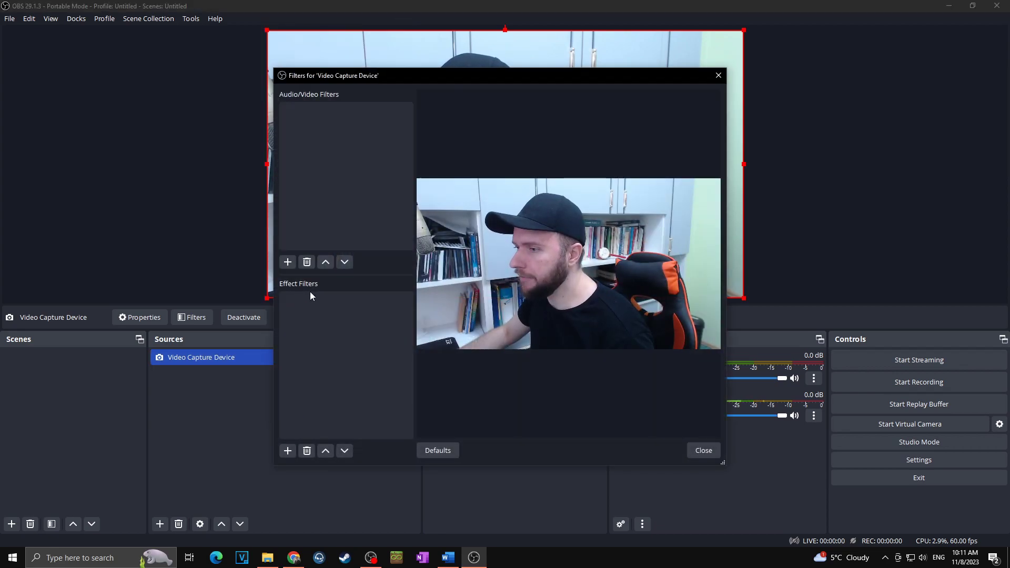
left_click(286, 452)
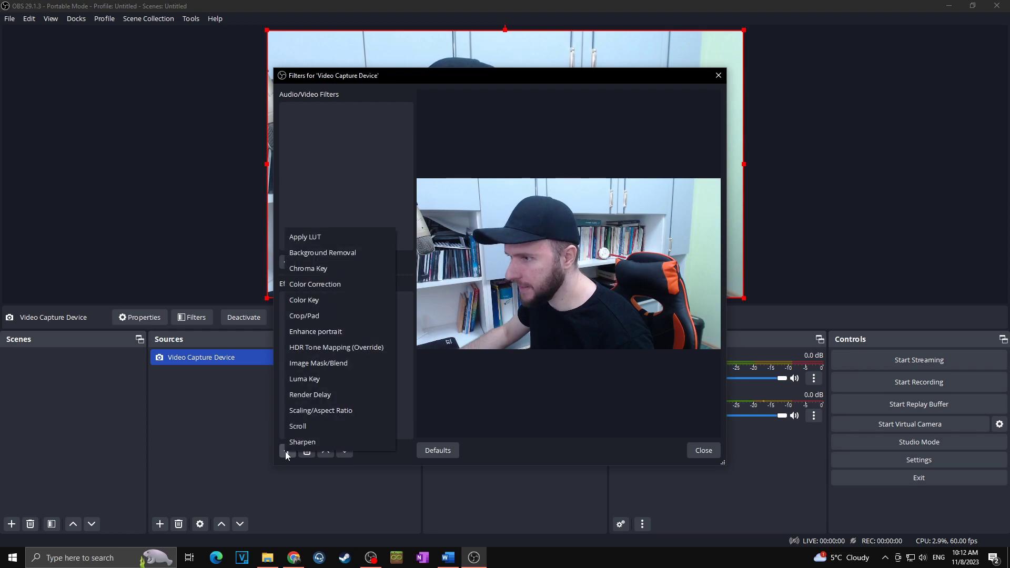
left_click(336, 255)
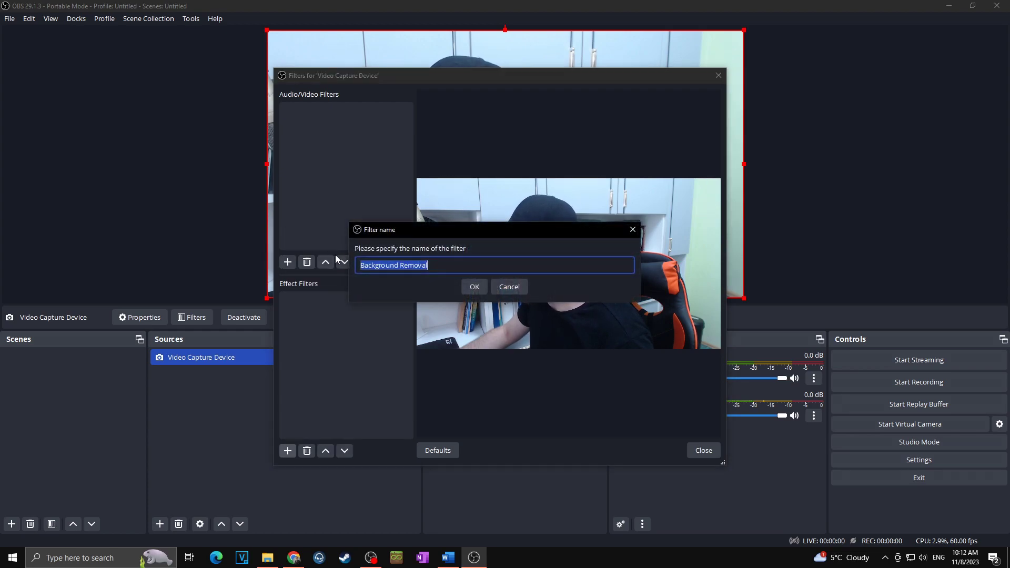
left_click(474, 287)
left_click_drag(422, 79, 697, 77)
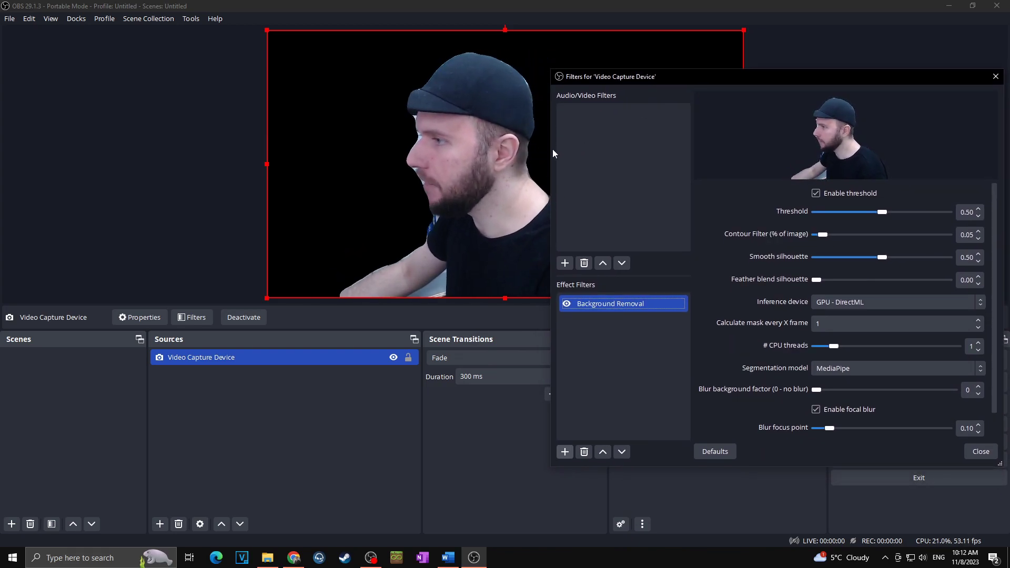
Step: Try the SINet, Selfie Segmentation, PPHumanSeg, Robust Video Matting and TCMonoDepth segmentation models
left_click_drag(553, 150, 576, 151)
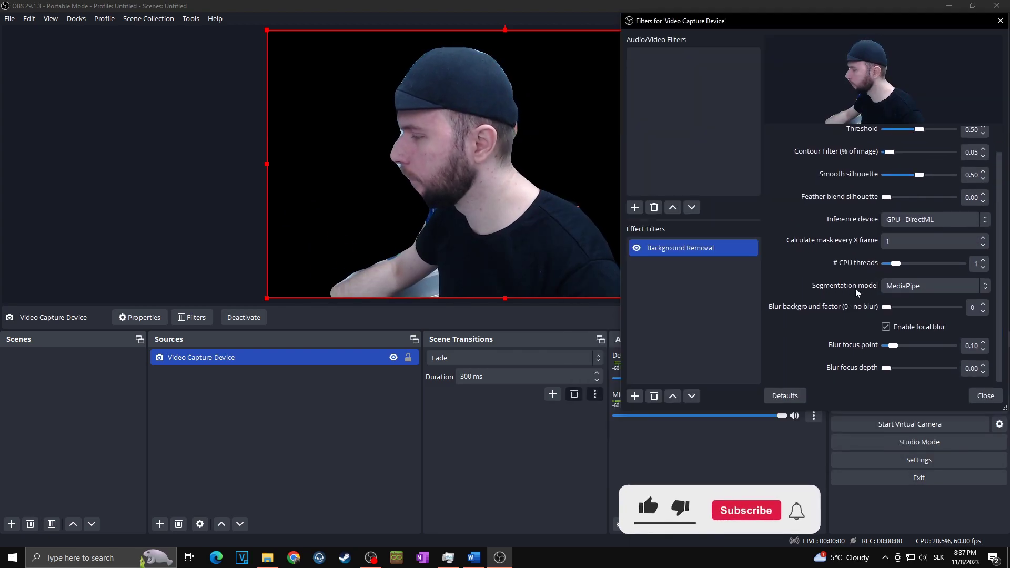
left_click(899, 288)
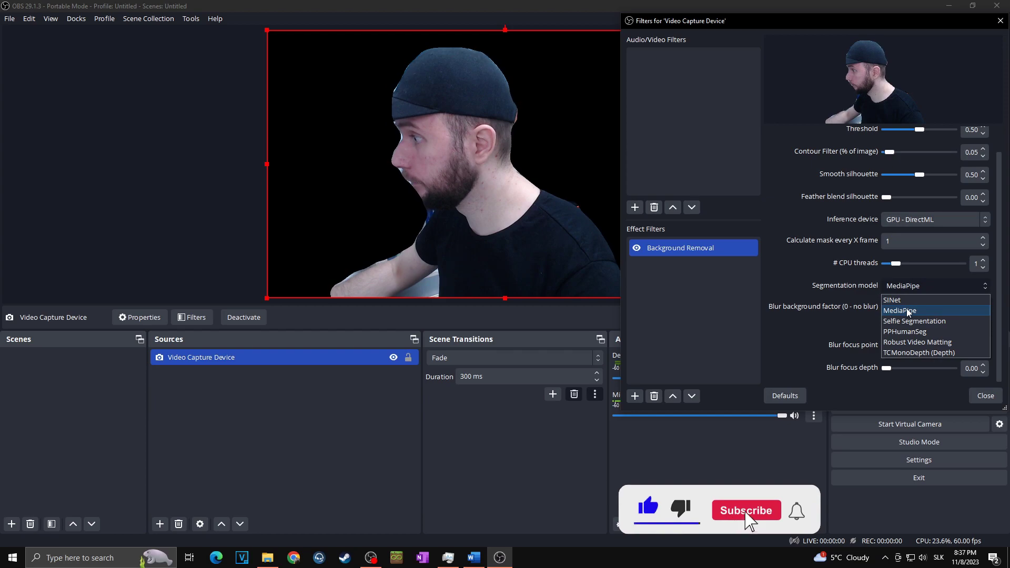
left_click(906, 301)
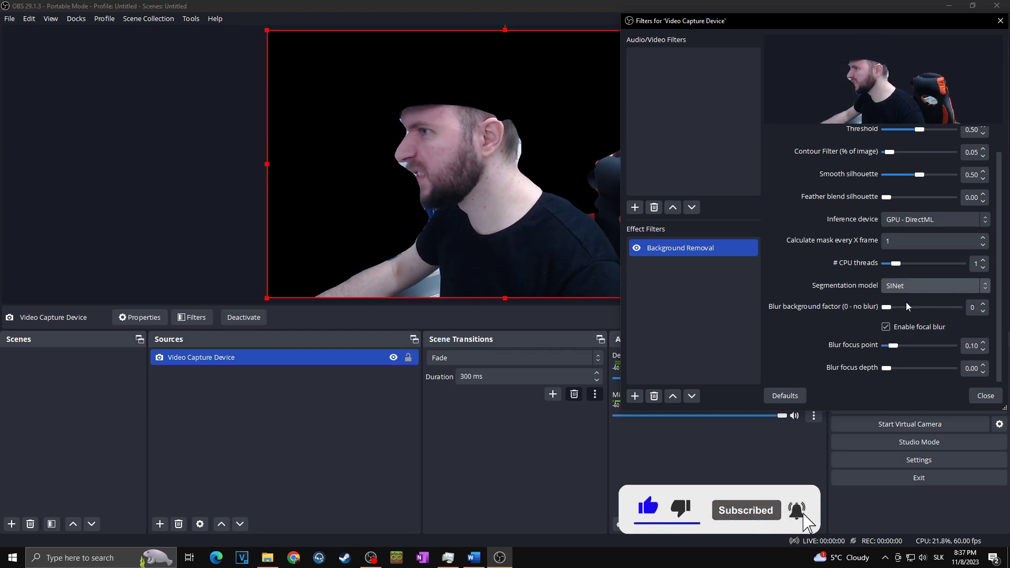
left_click(908, 287)
left_click(910, 319)
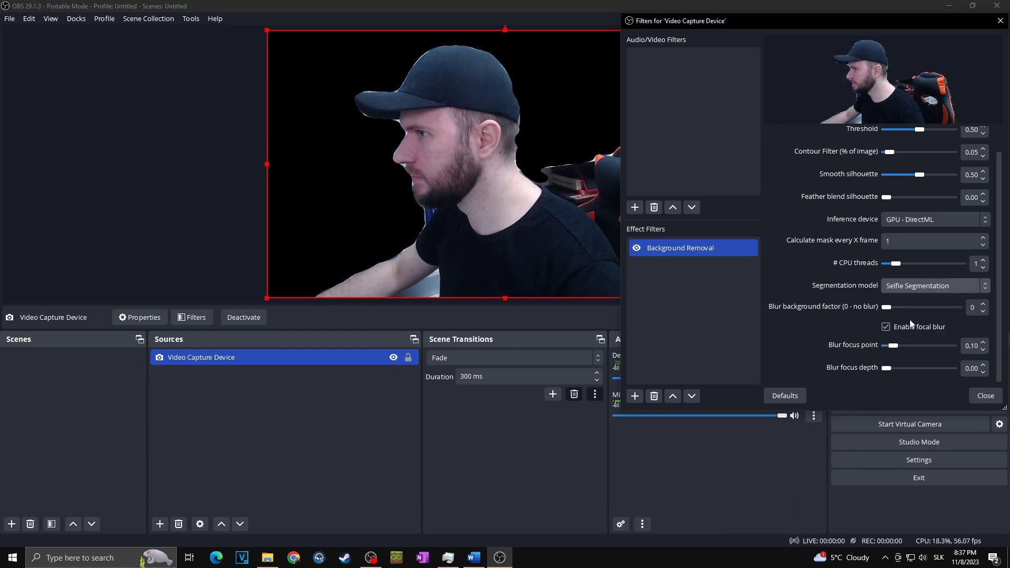
left_click(909, 287)
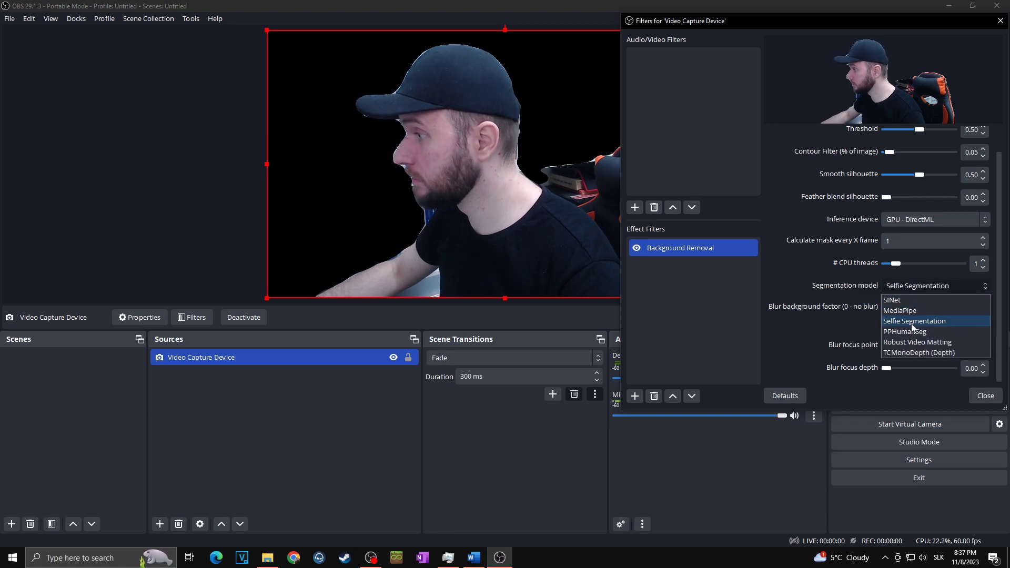
left_click(911, 329)
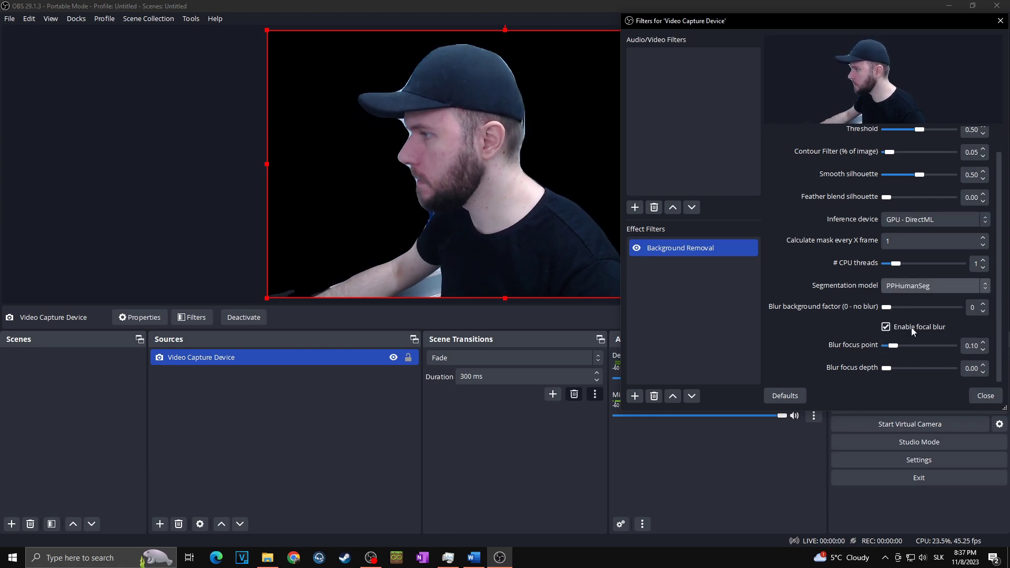
left_click(906, 286)
left_click(911, 342)
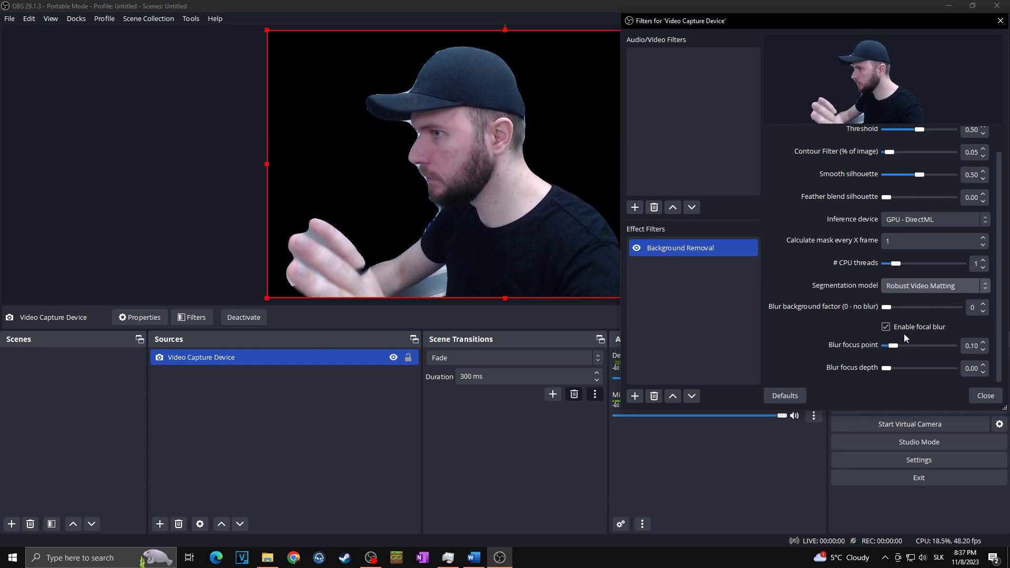
left_click(916, 293)
left_click(912, 350)
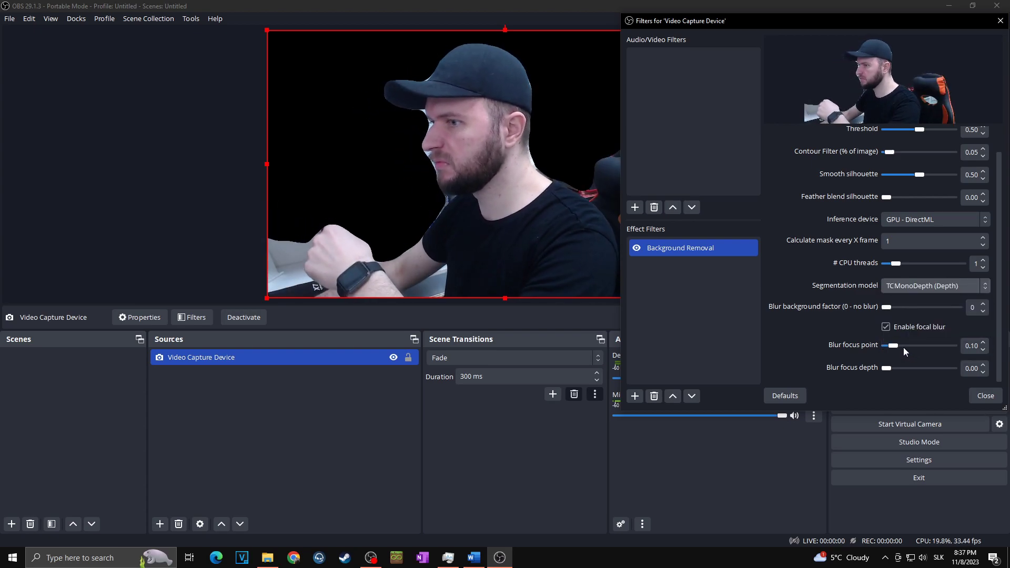
Step: Settle on the PPHumanSeg model and turn off the mask threshold
left_click(913, 289)
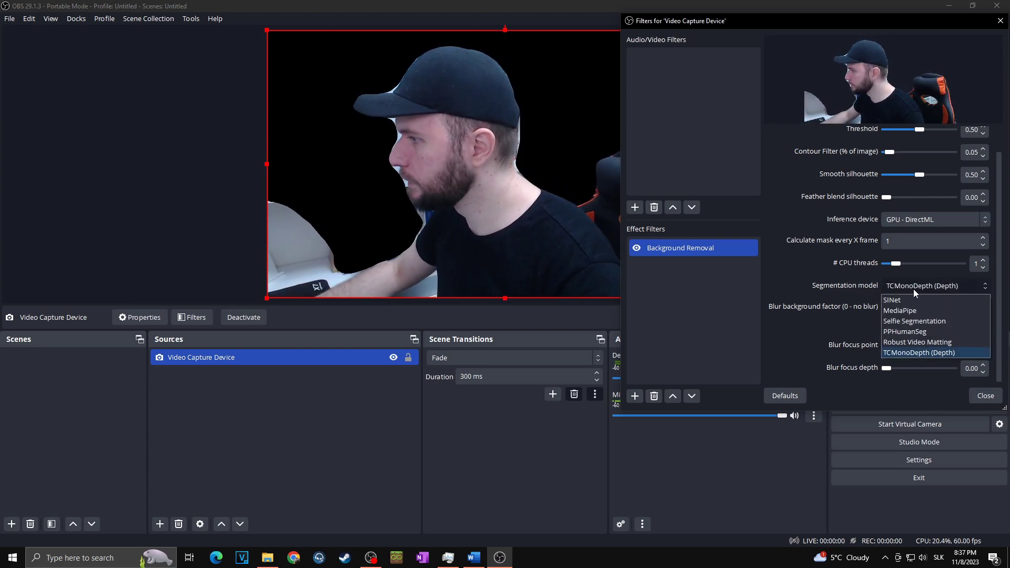
left_click(933, 331)
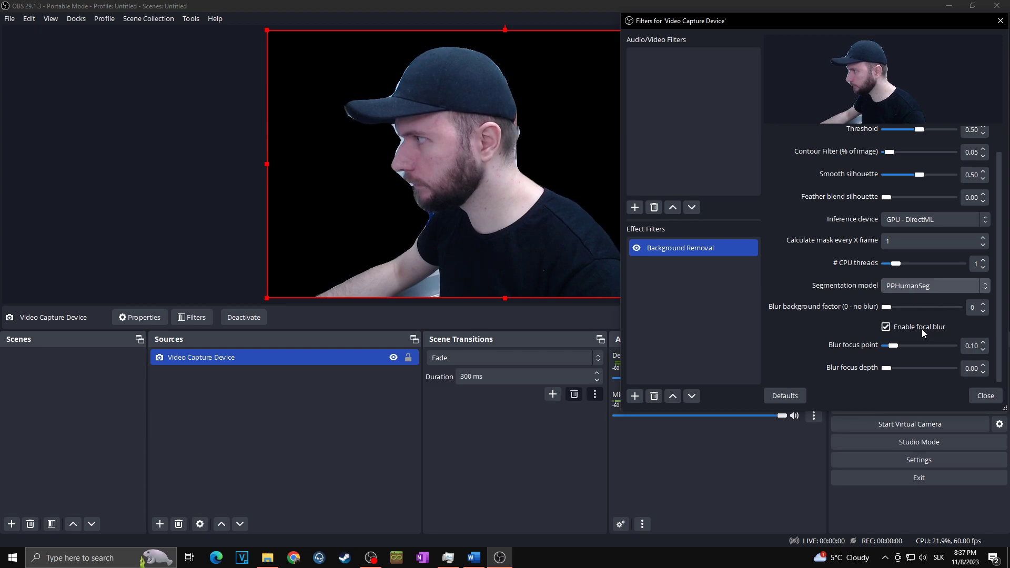
scroll(889, 322, "up", 1)
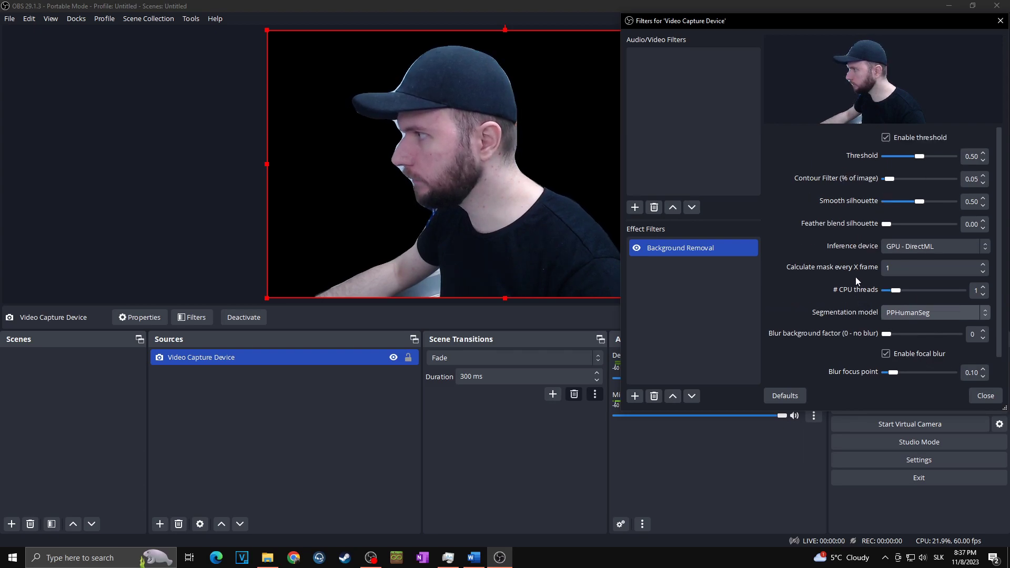
left_click(886, 140)
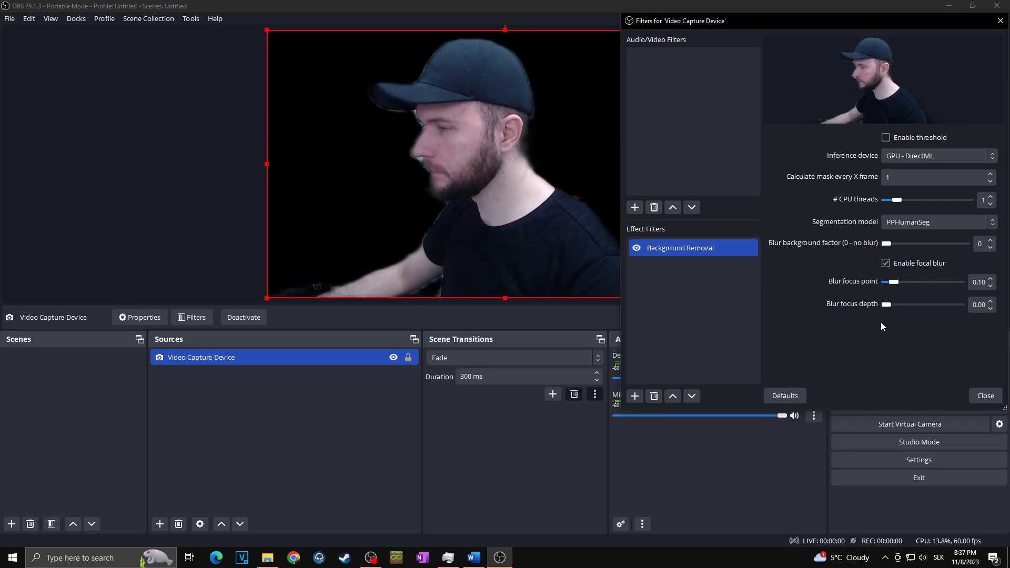
Step: Re-enable the threshold and set threshold 0.30, smooth silhouette 0.30, feather blend 0.40
left_click(886, 139)
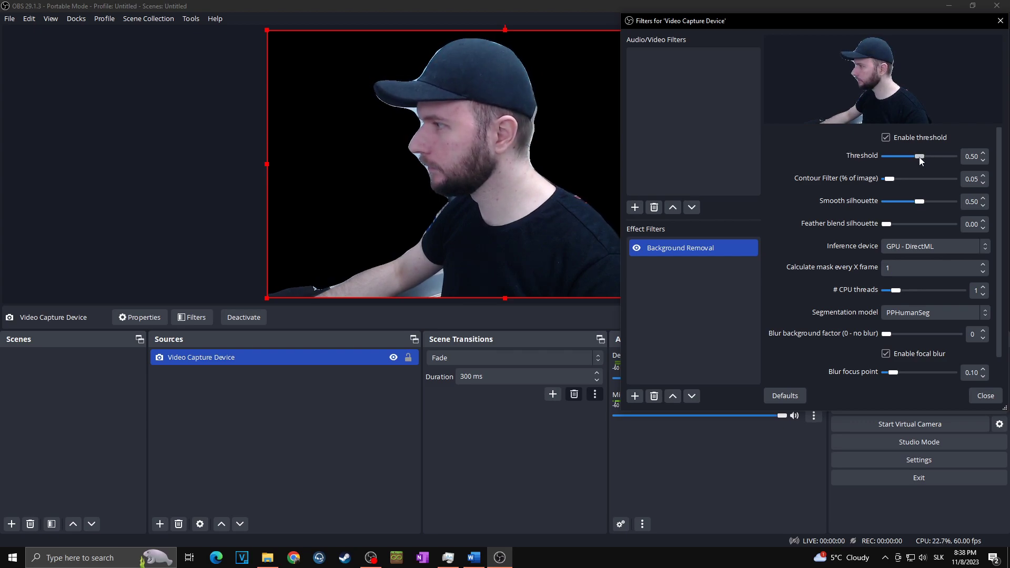
scroll(921, 158, "up", 1)
left_click_drag(929, 157, 893, 158)
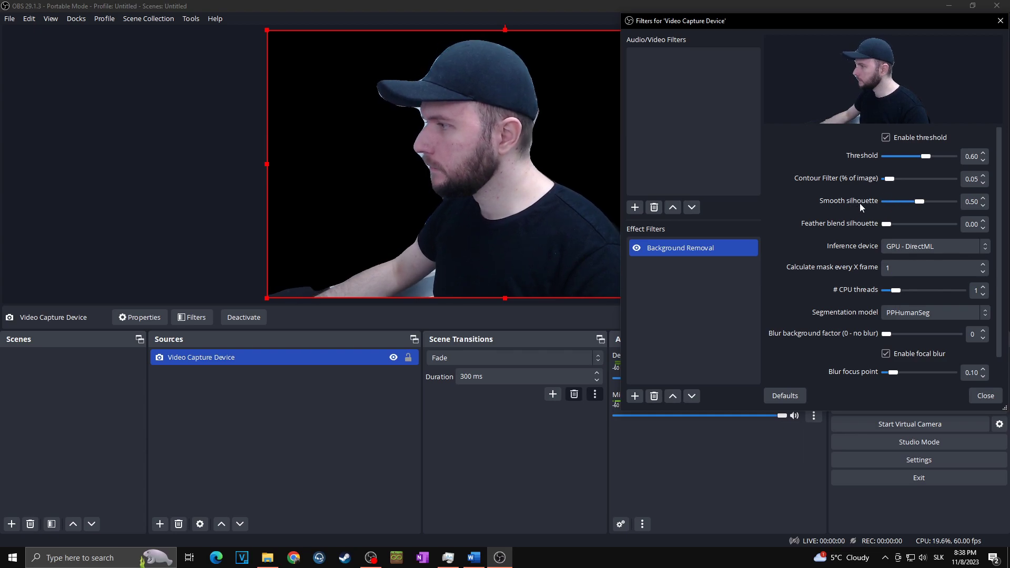
mouse_move(918, 204)
left_mouse_down()
mouse_move(946, 203)
mouse_move(893, 203)
mouse_move(933, 204)
mouse_move(917, 204)
left_mouse_up()
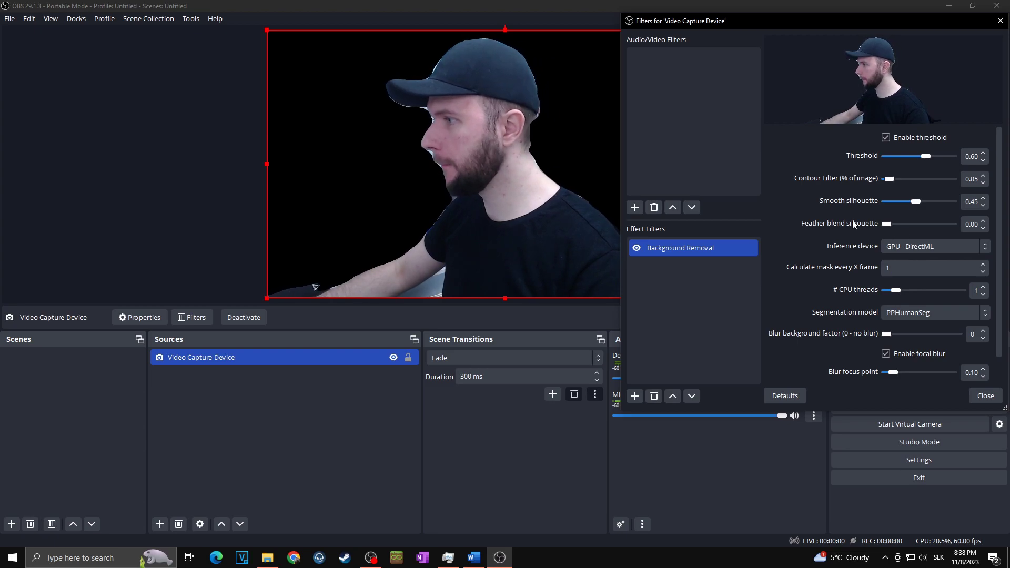
left_click_drag(890, 227, 913, 226)
scroll(858, 251, "down", 1)
Step: Switch the inference device to CPU and set # CPU threads to 1
left_click(921, 221)
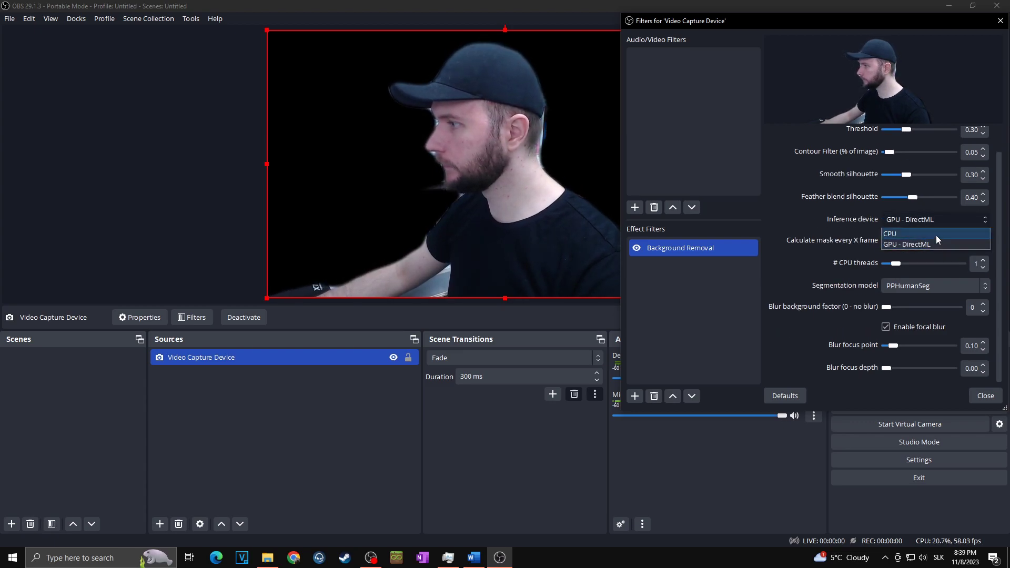
left_click(936, 235)
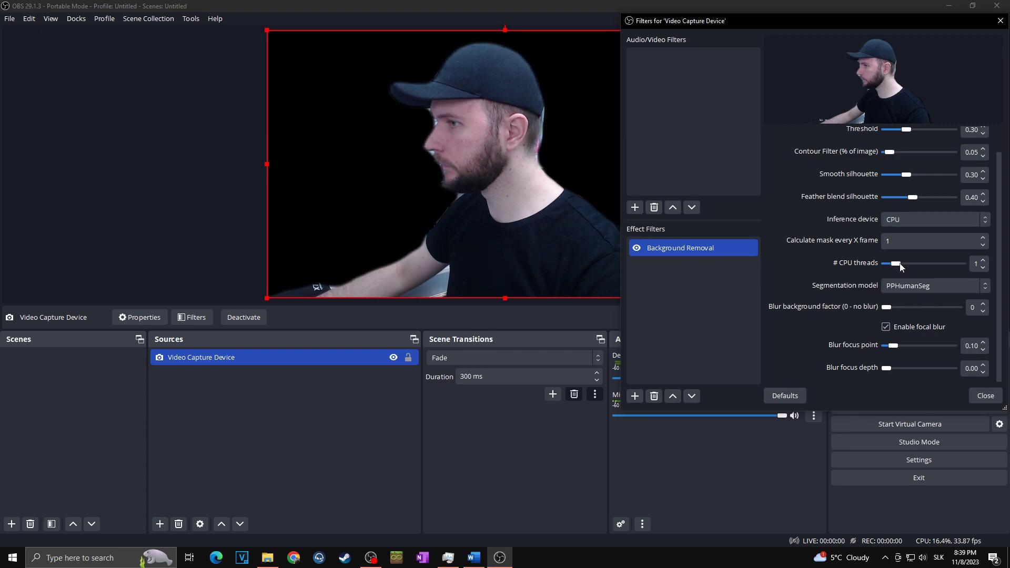
left_click_drag(901, 267, 952, 263)
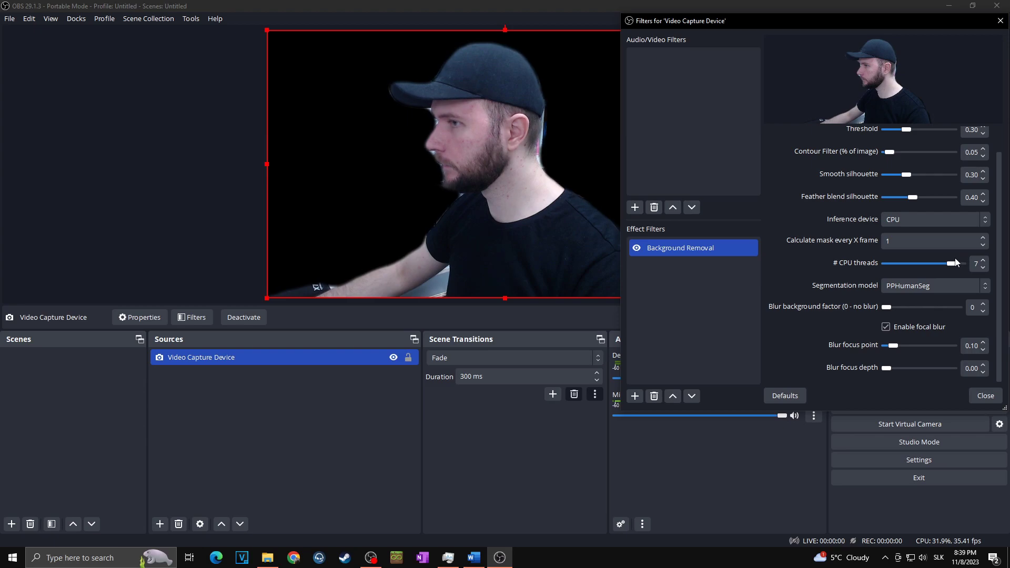
left_click_drag(948, 264, 871, 266)
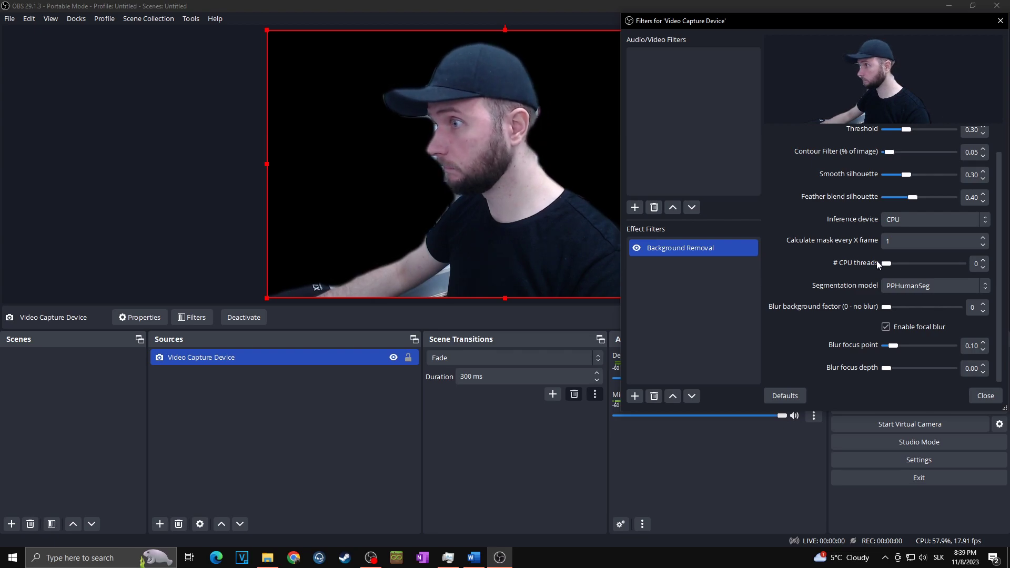
left_click_drag(887, 264, 897, 265)
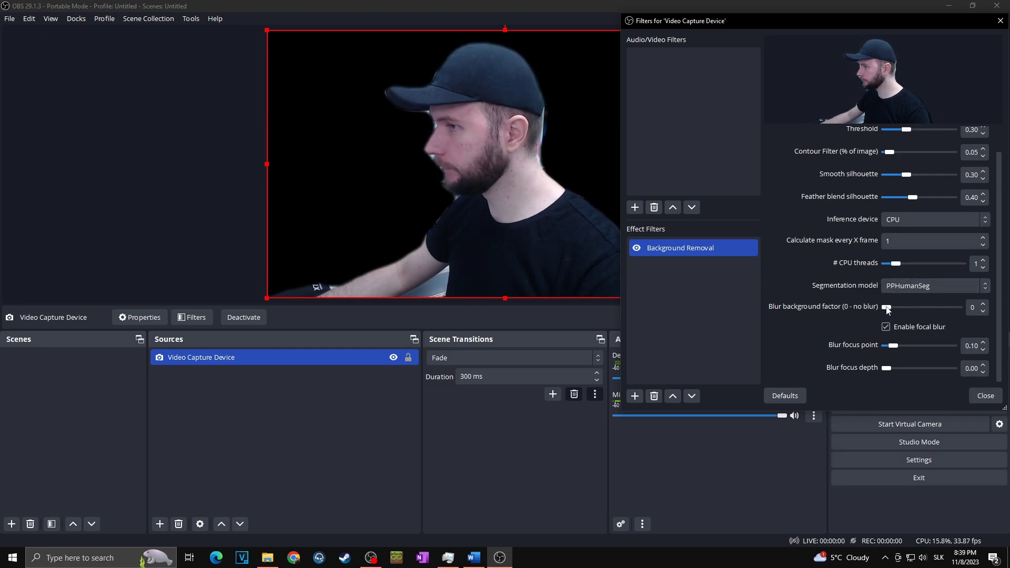
left_click_drag(888, 309, 916, 310)
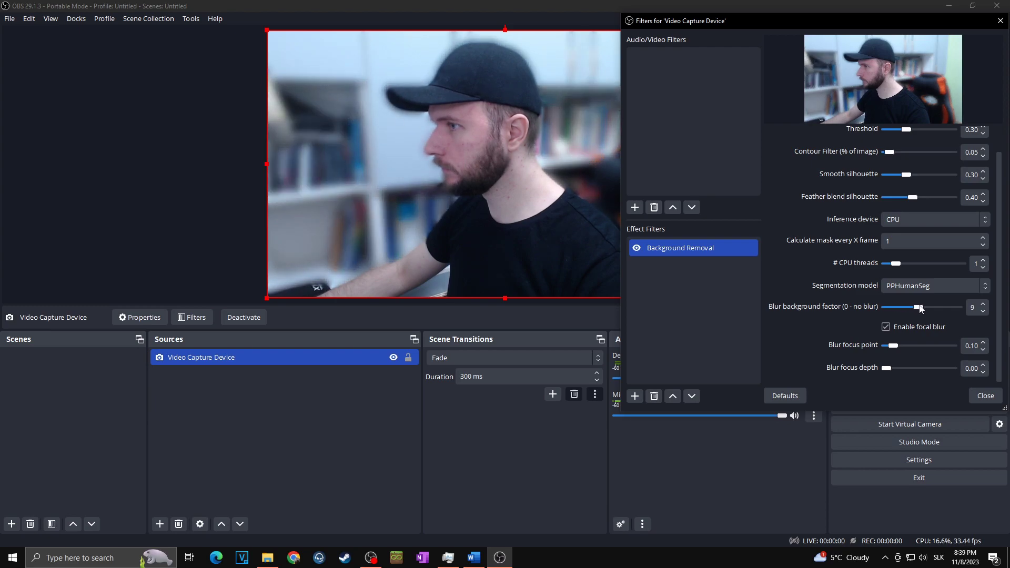
left_click_drag(916, 310, 878, 308)
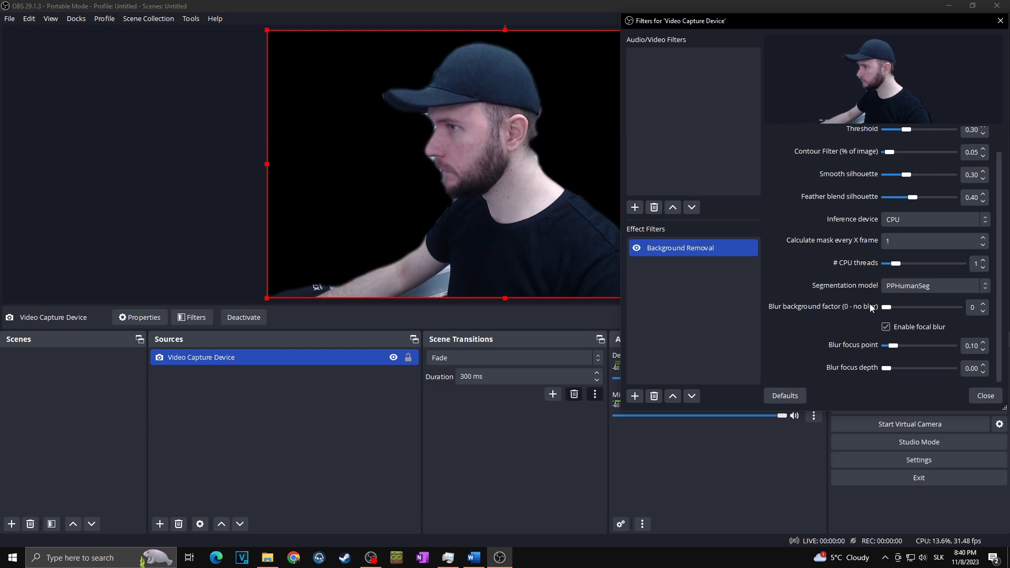
left_click_drag(871, 308, 902, 308)
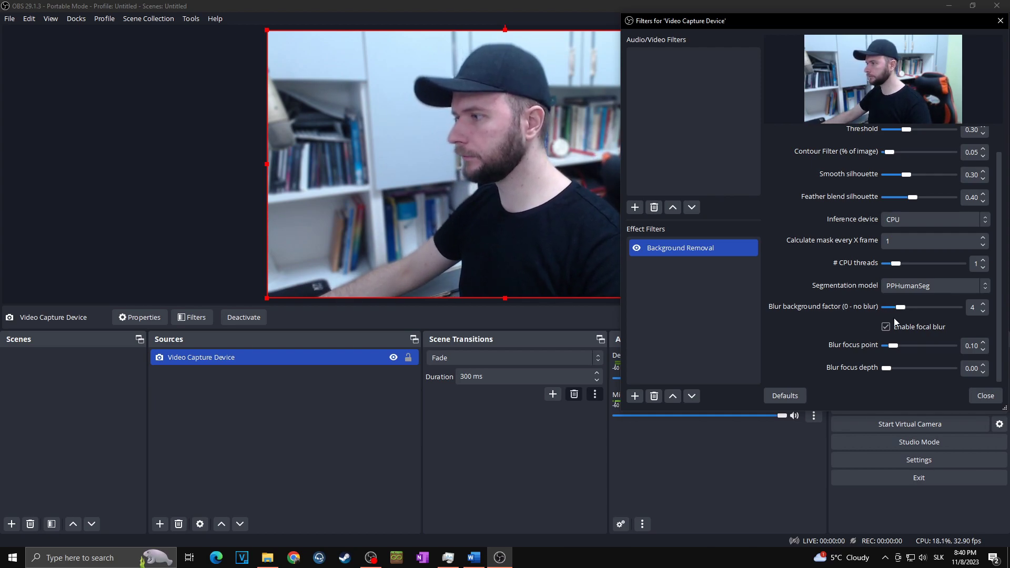
left_click_drag(901, 309, 865, 310)
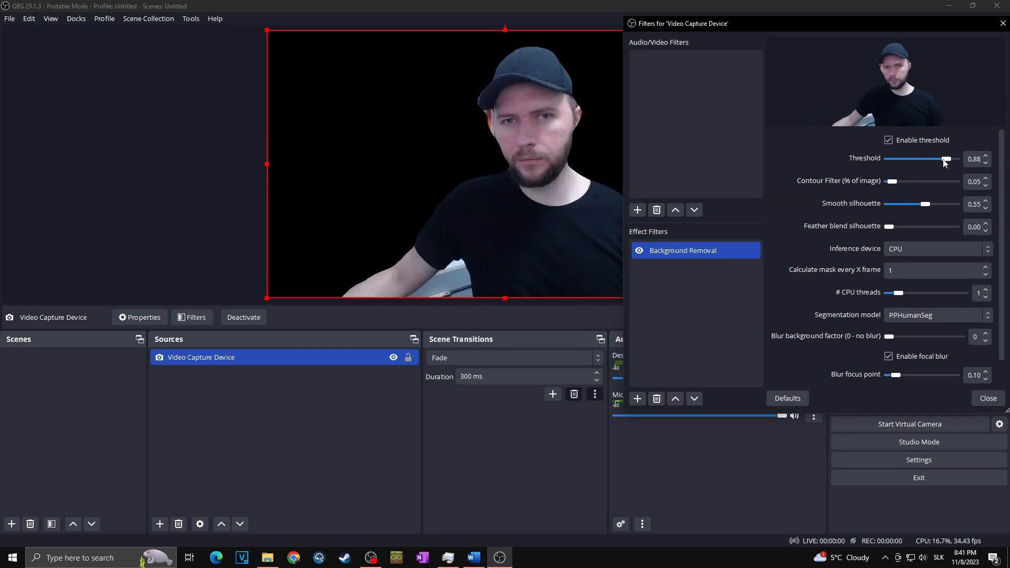
Step: Lower the mask threshold to 0.53 and blur the background at factor 4
left_click_drag(945, 164, 927, 161)
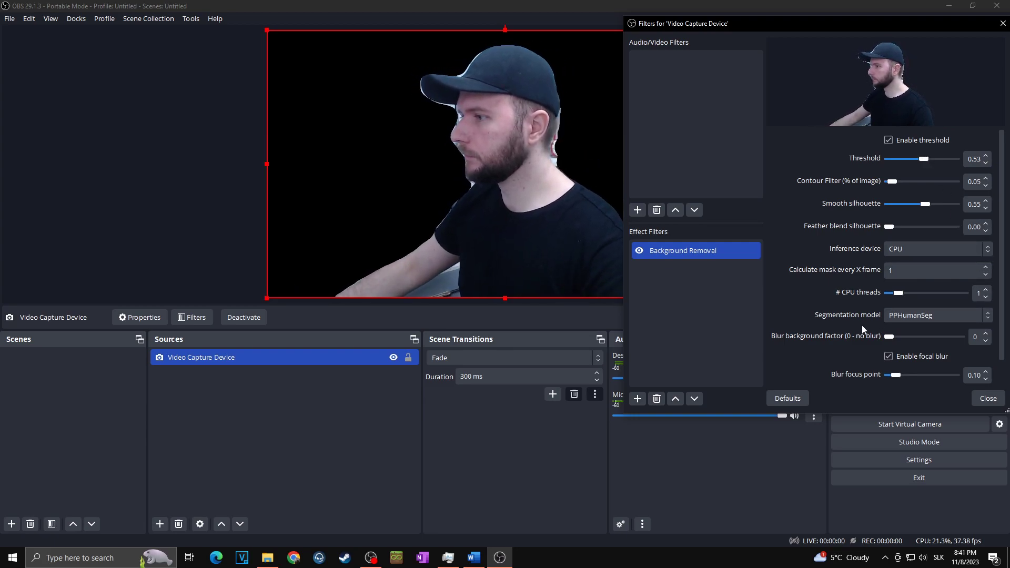
scroll(844, 320, "down", 1)
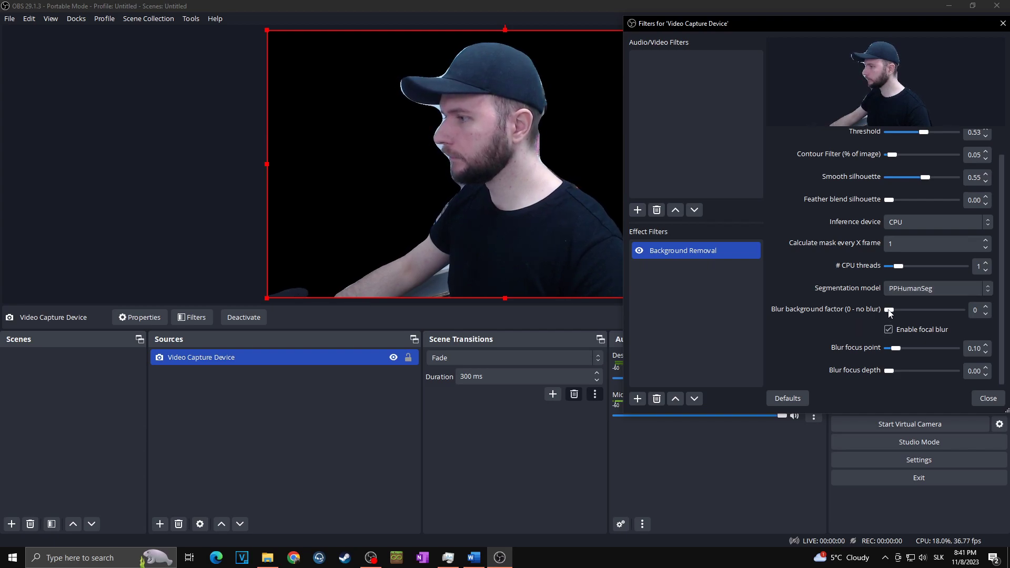
left_click_drag(886, 313, 904, 314)
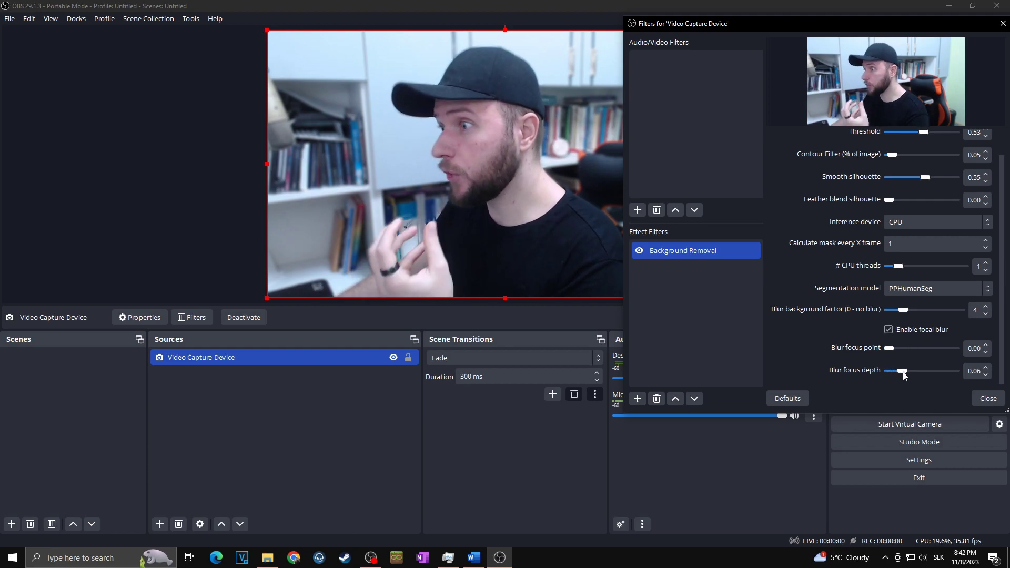
Step: Disable focal blur and set the blur background factor back to 0
left_click(889, 330)
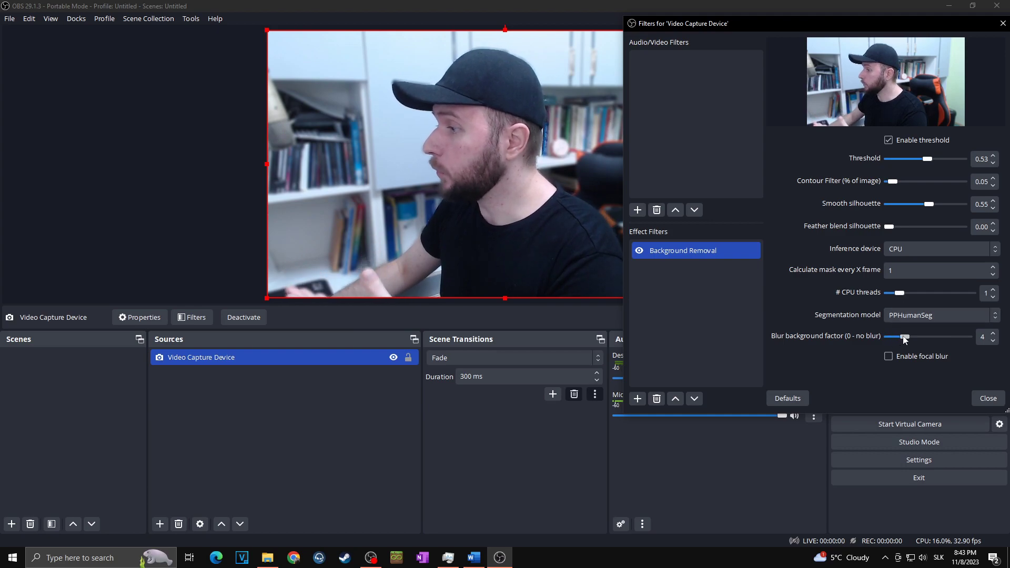
left_click_drag(905, 337, 870, 336)
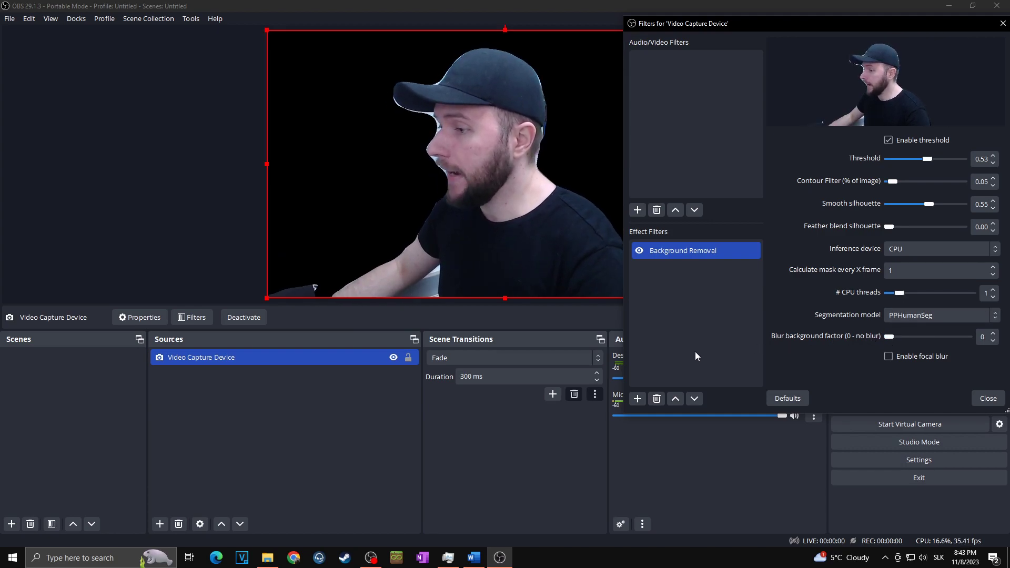
Step: Add a Media Source playing Dust2 t10 priprava.mp4 and place it beneath the webcam
left_click(986, 398)
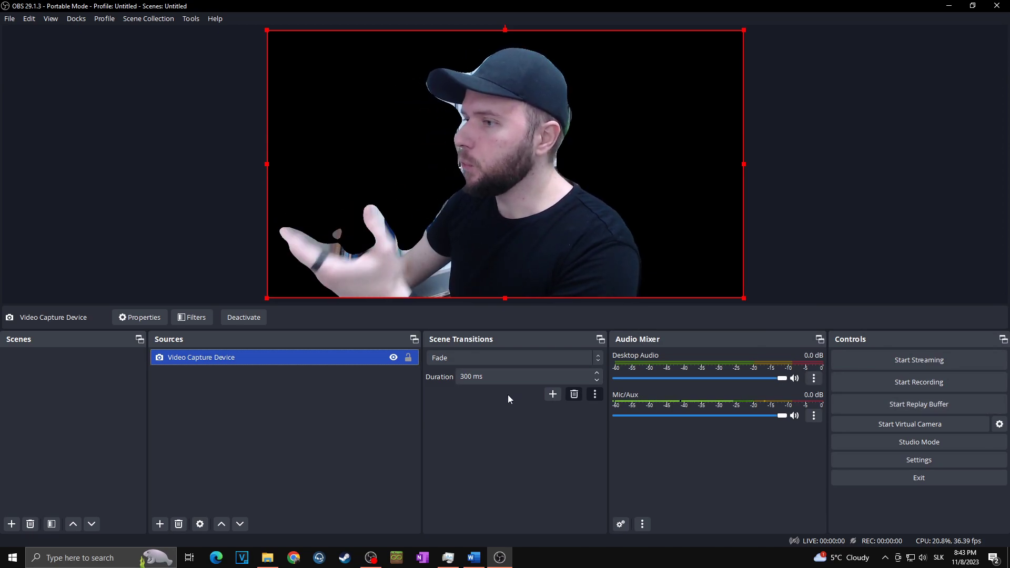
left_click(160, 524)
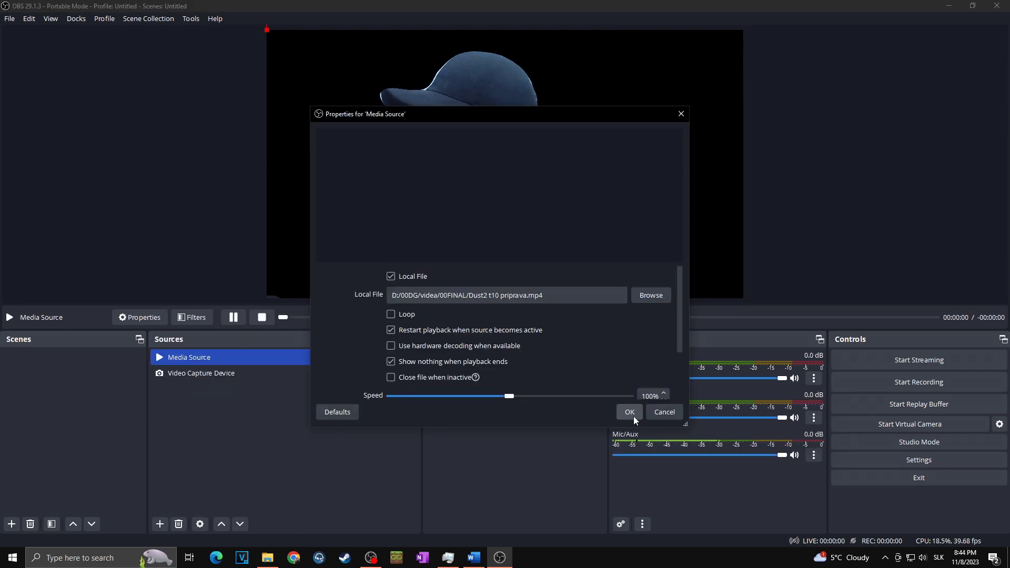
left_click(633, 415)
left_click_drag(320, 359, 301, 378)
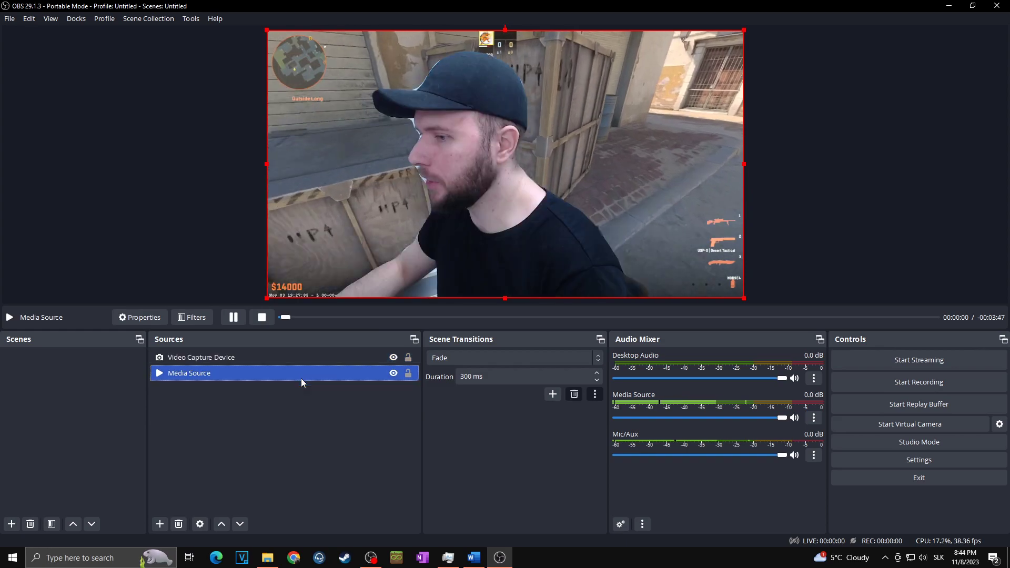